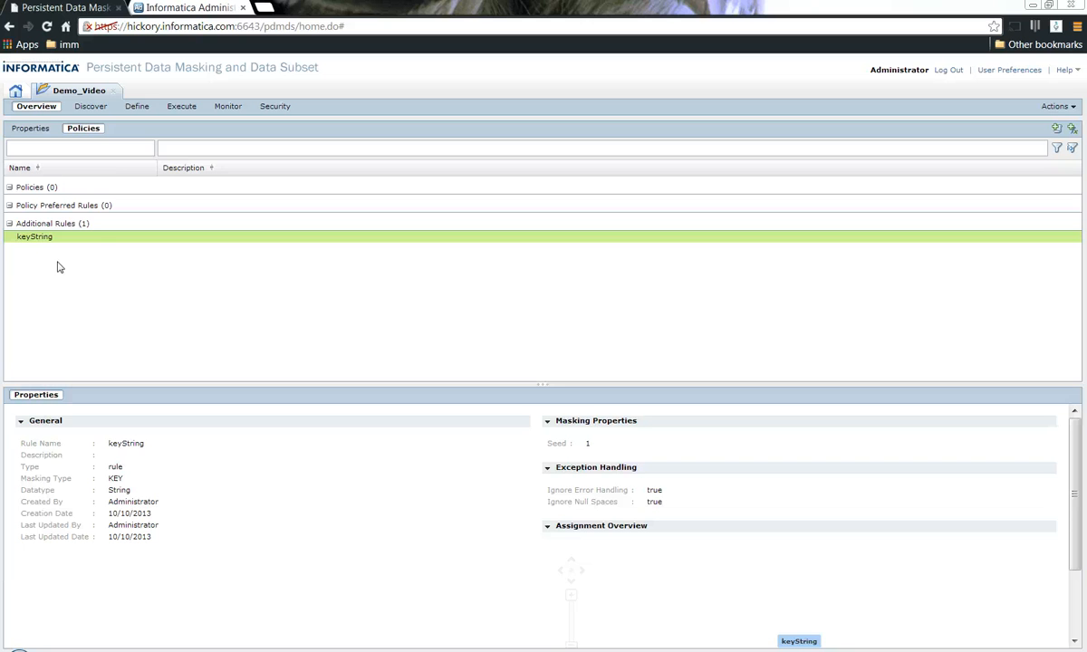
# Review the EMP_DETAIL table's relationships among the project's tables, and open the data masking assignments for the columns.
pyautogui.click(93, 108)
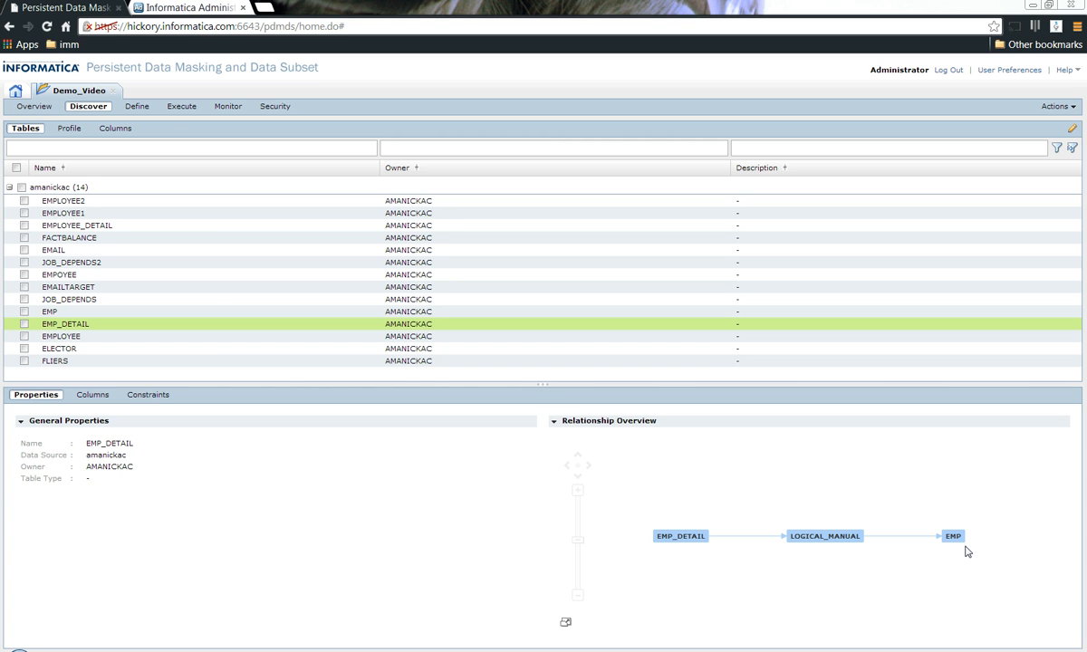
pyautogui.click(136, 106)
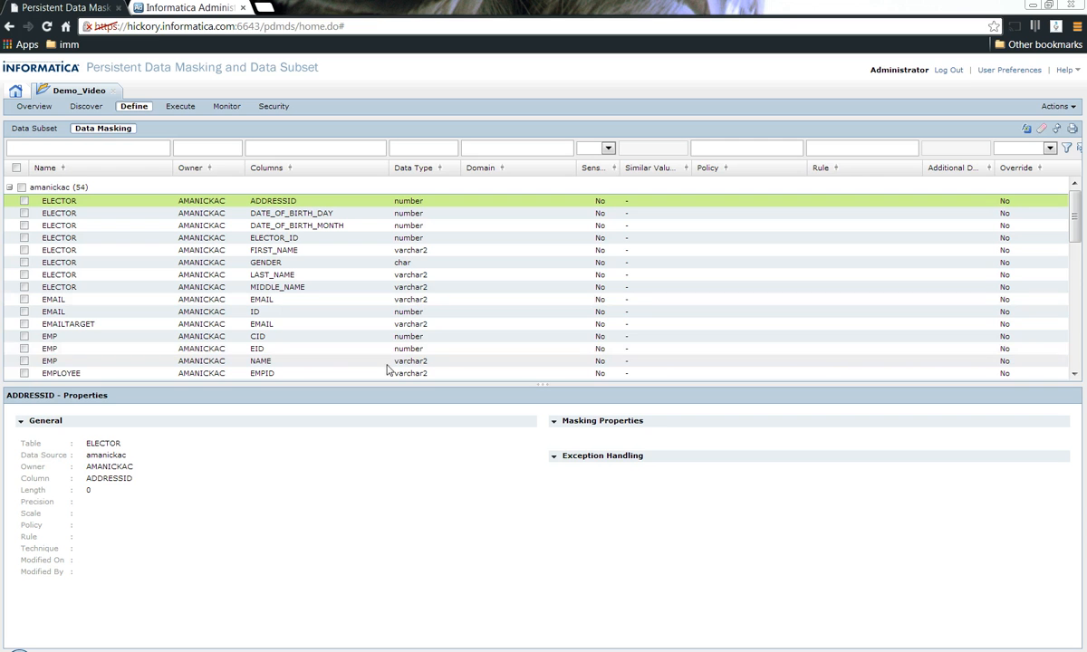
pyautogui.click(818, 361)
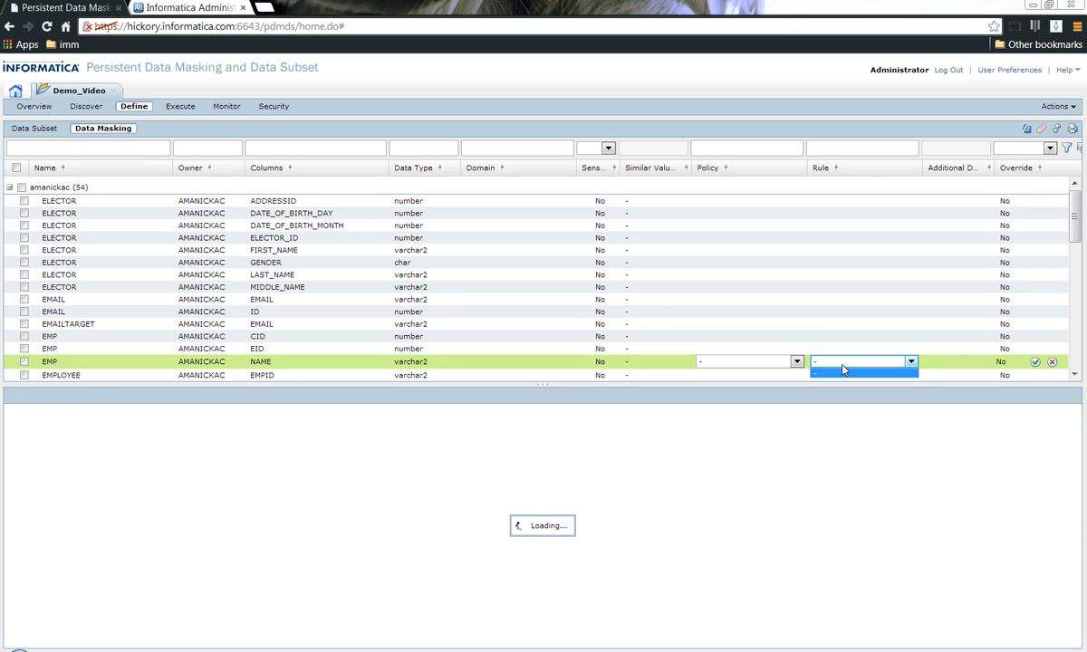
pyautogui.click(843, 361)
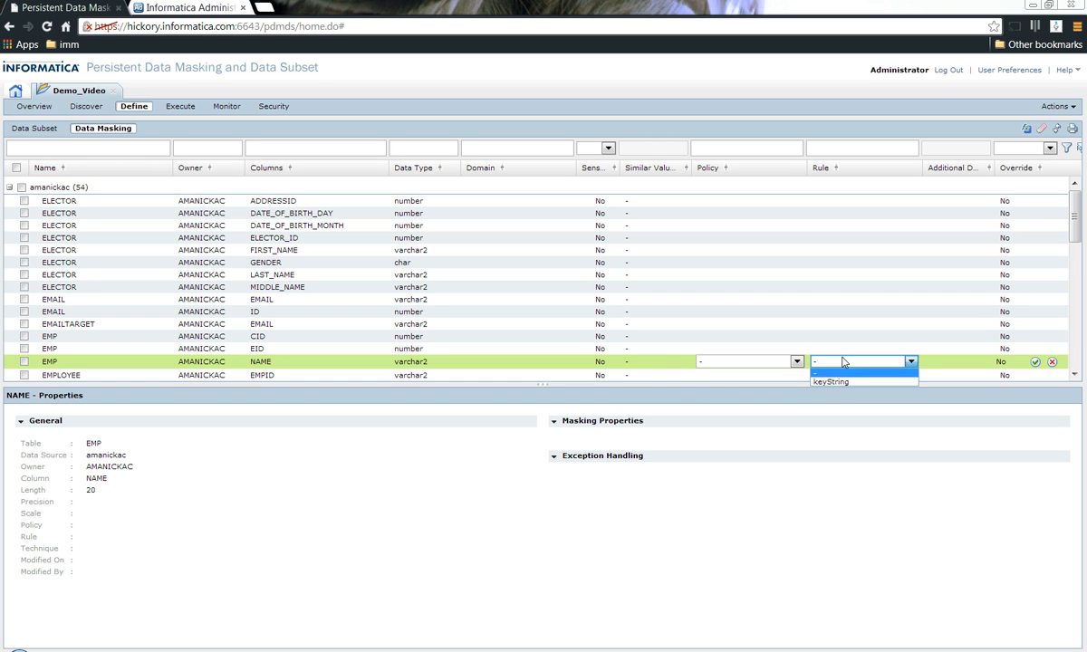
pyautogui.click(841, 381)
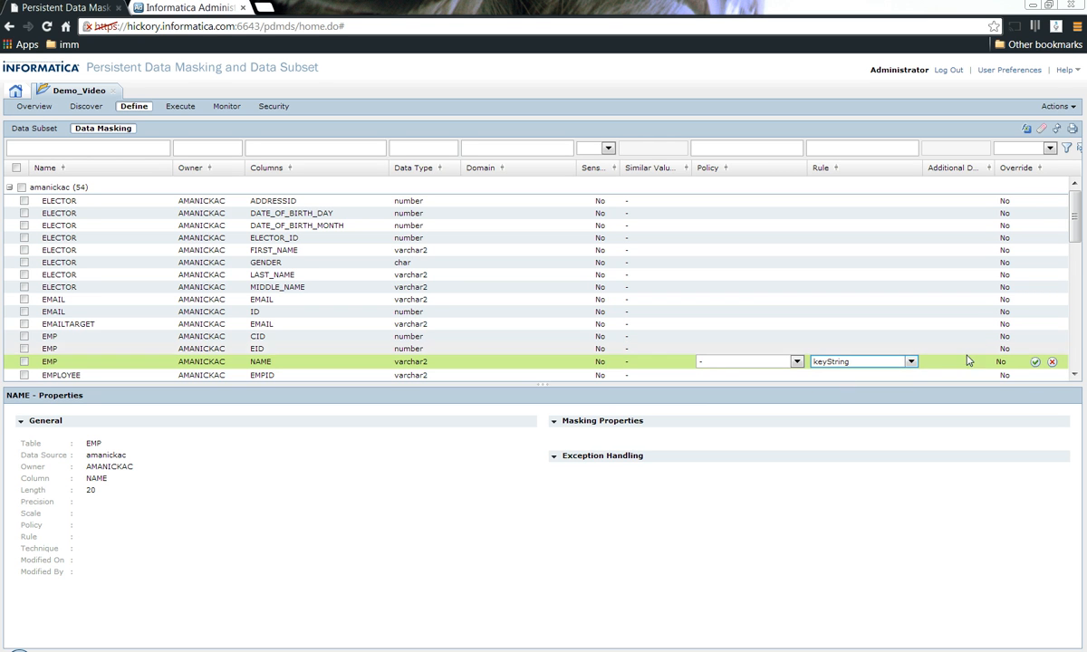
pyautogui.click(24, 362)
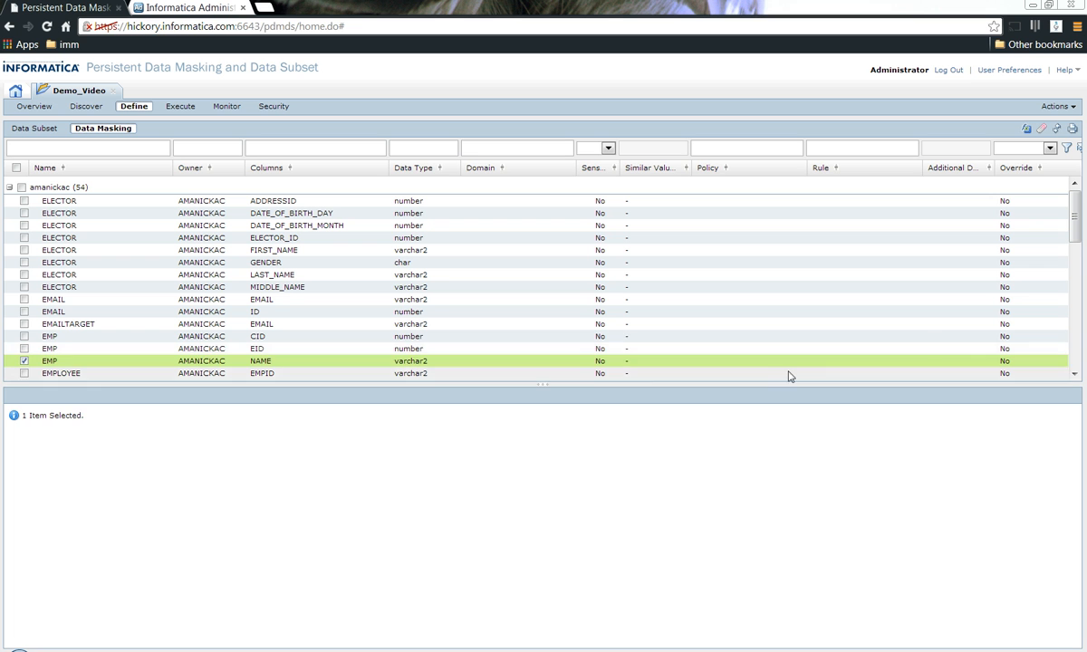
# Assign the keyString rule to the NAME column of the EMP table and save the assignment.
pyautogui.click(881, 362)
pyautogui.click(881, 363)
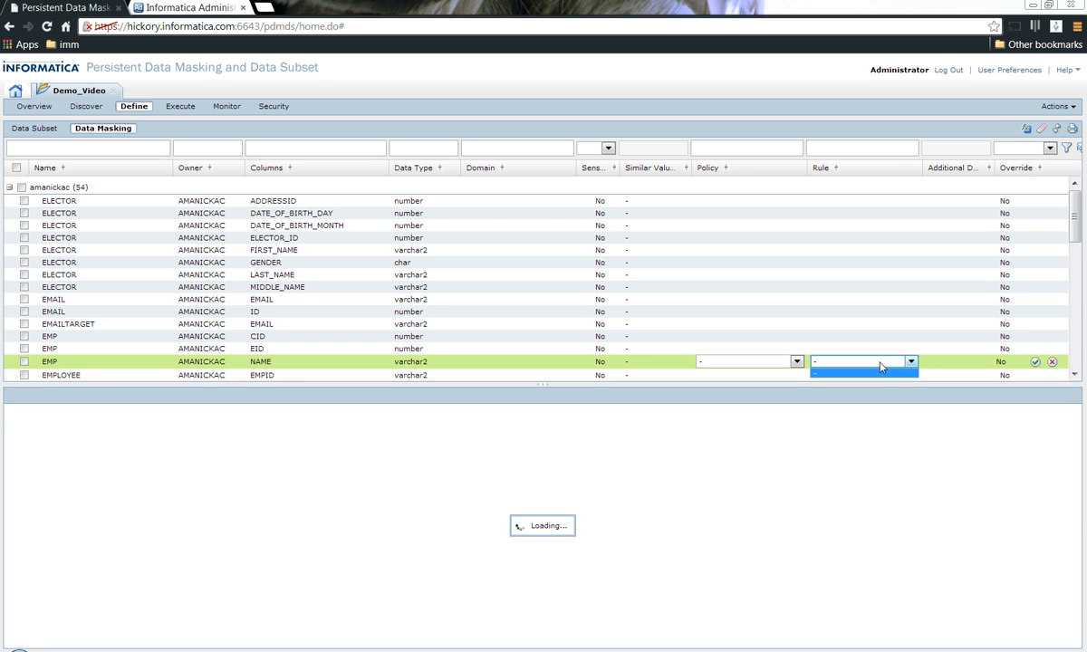
pyautogui.click(874, 381)
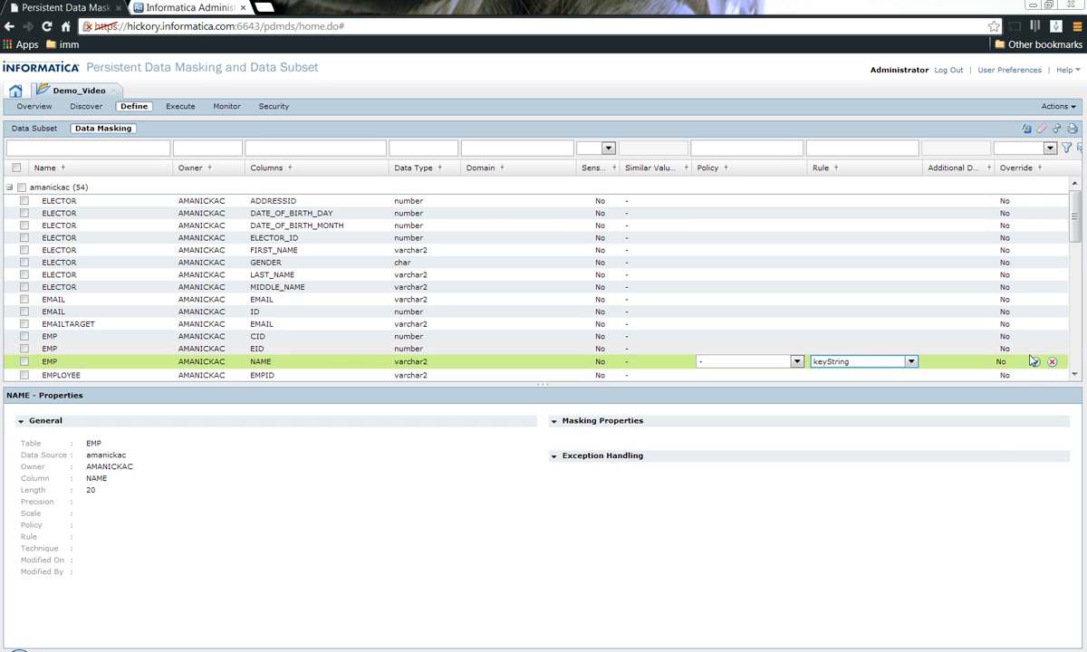
pyautogui.click(1038, 363)
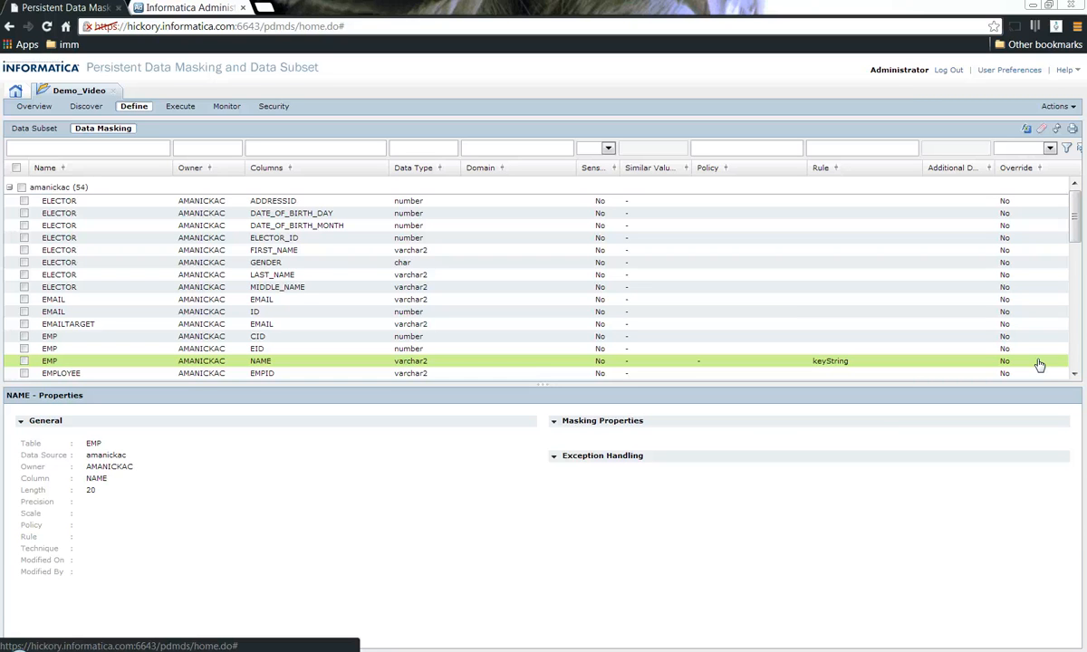
# Create a new plan for the project named demo_plan and continue to its masking components.
pyautogui.click(198, 108)
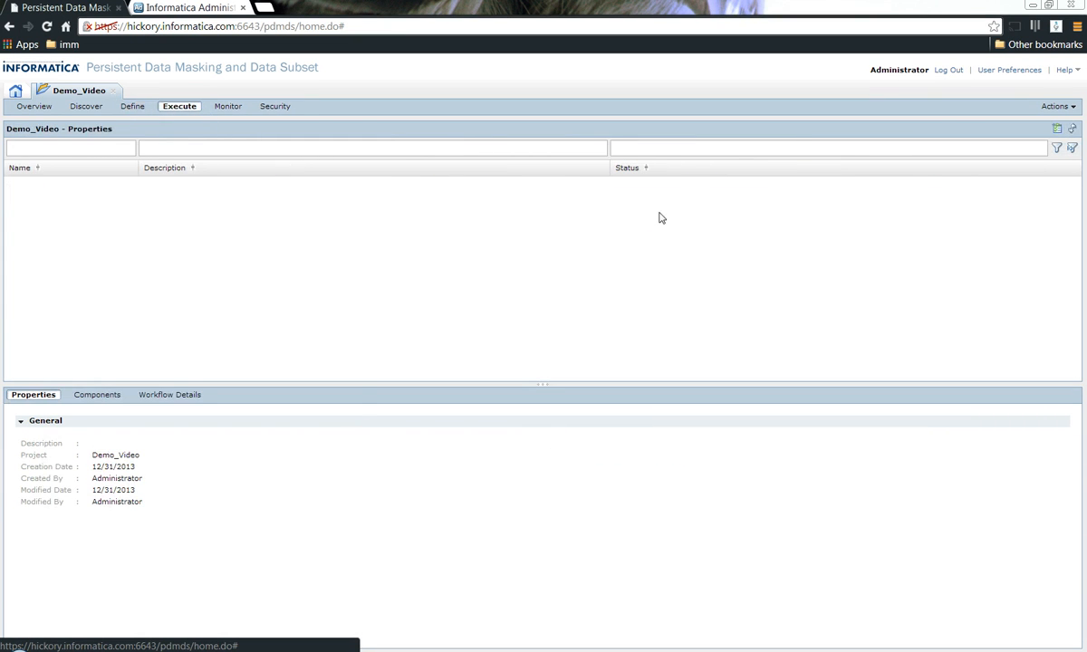
pyautogui.click(1059, 131)
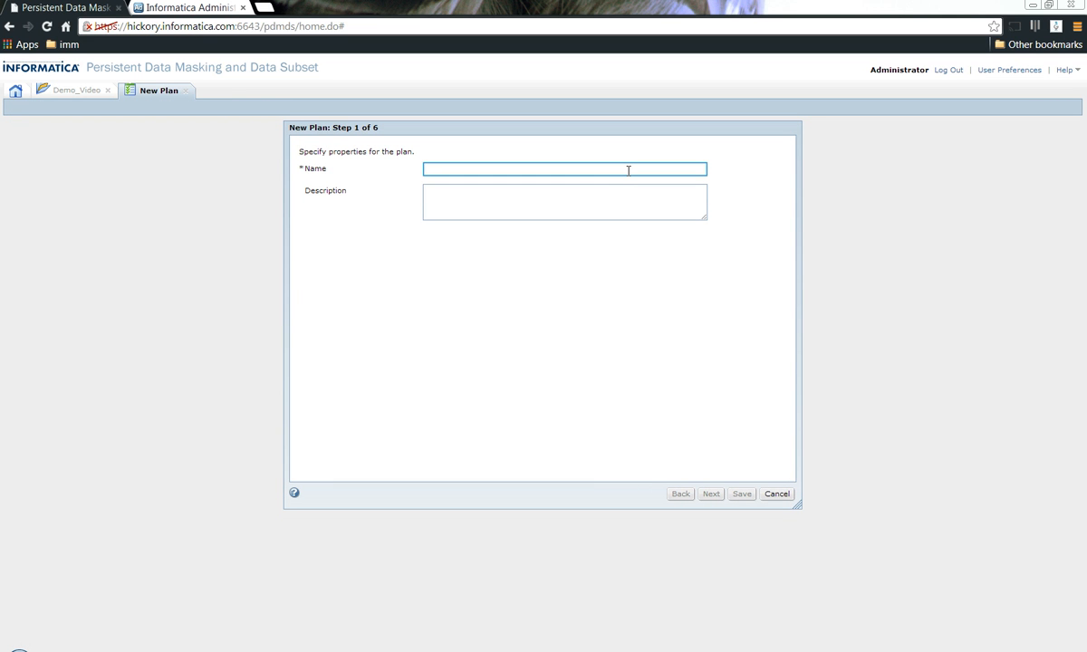
pyautogui.write('demo_plan')
pyautogui.click(712, 495)
# Add the keyString rule to the plan as a masking component and continue to the subset components.
pyautogui.click(531, 192)
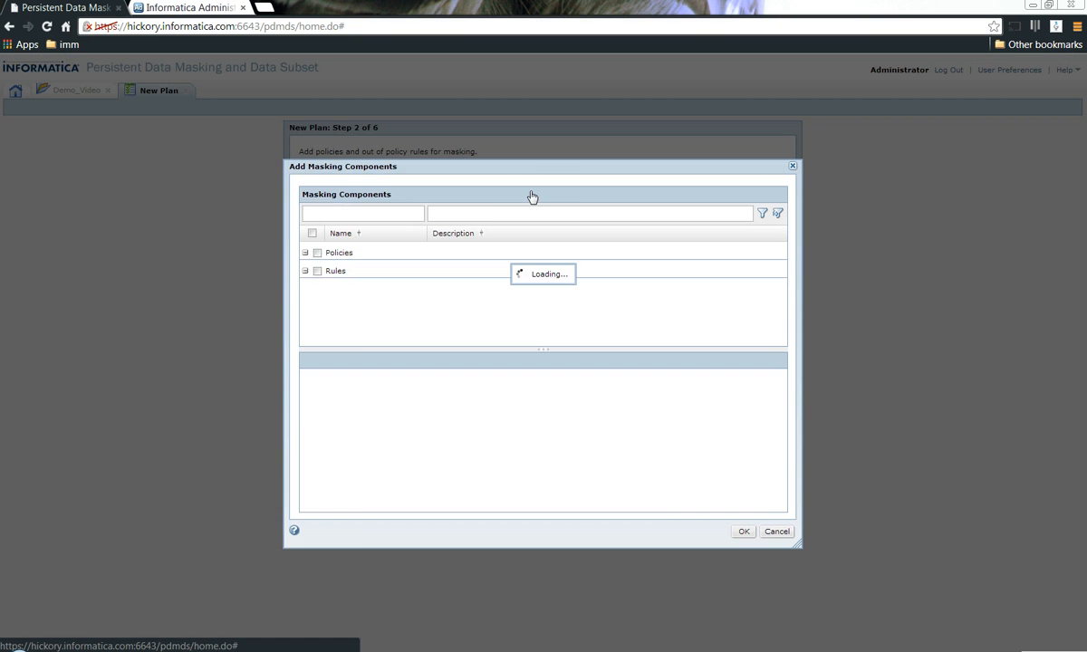
pyautogui.click(317, 271)
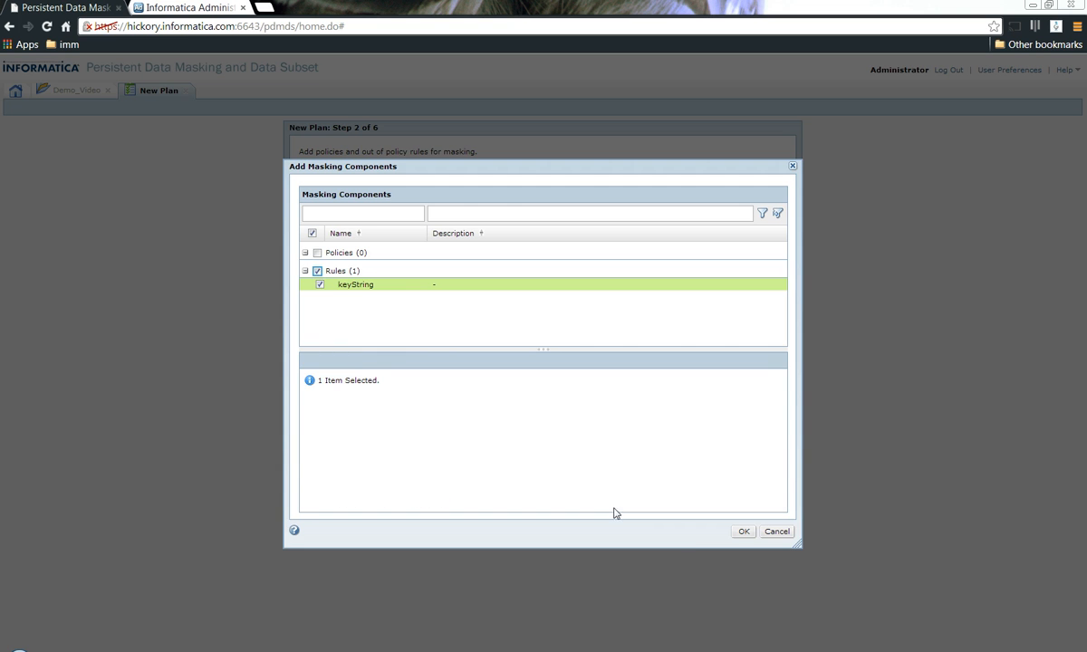
pyautogui.click(744, 533)
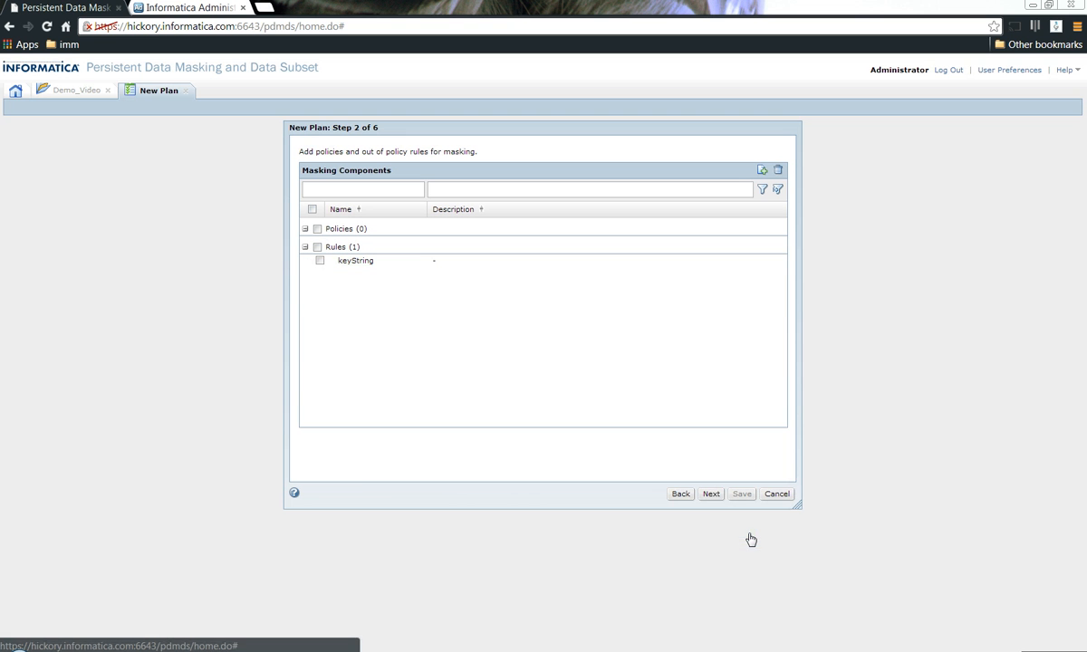
pyautogui.click(709, 494)
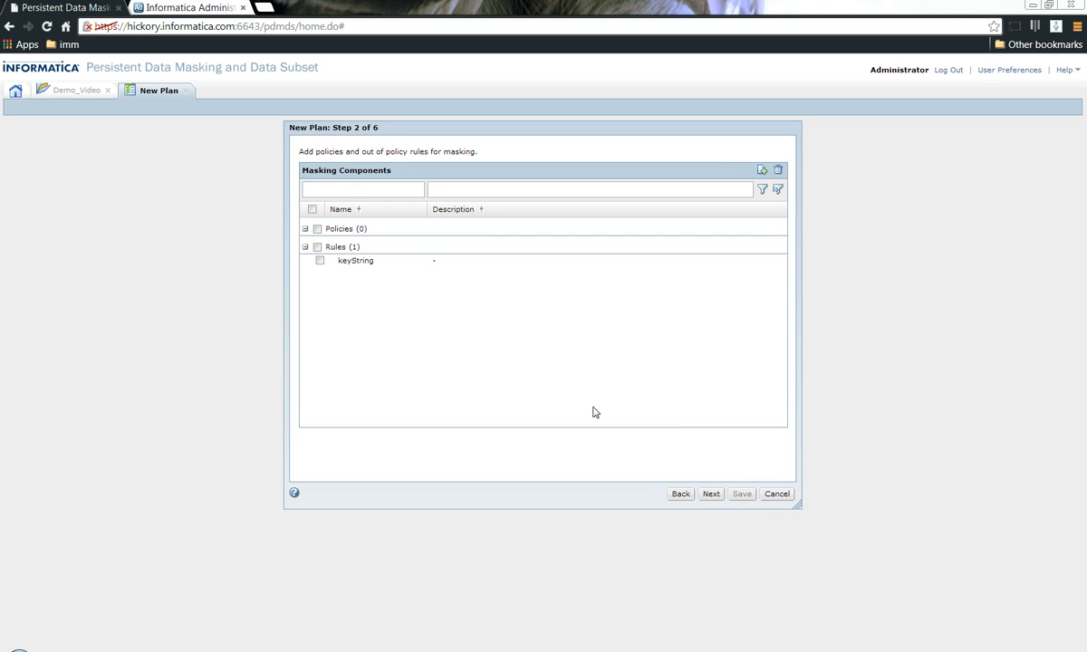
pyautogui.click(715, 496)
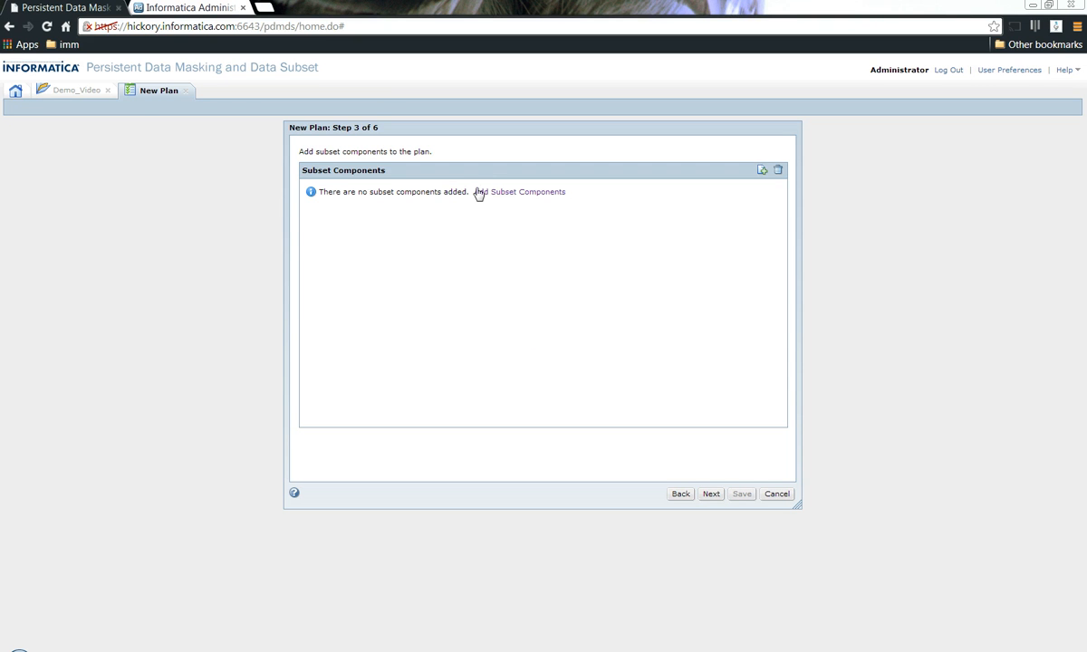
# Check the available subset components without adding any, and accept the keyString criteria unchanged to reach the plan settings.
pyautogui.click(519, 192)
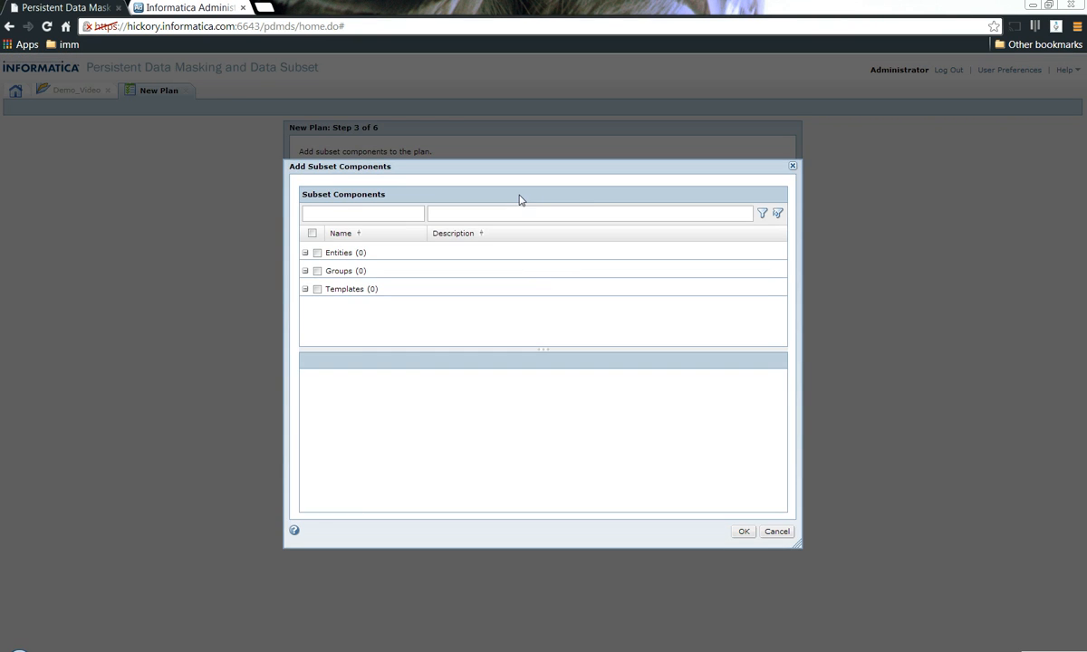
pyautogui.click(781, 535)
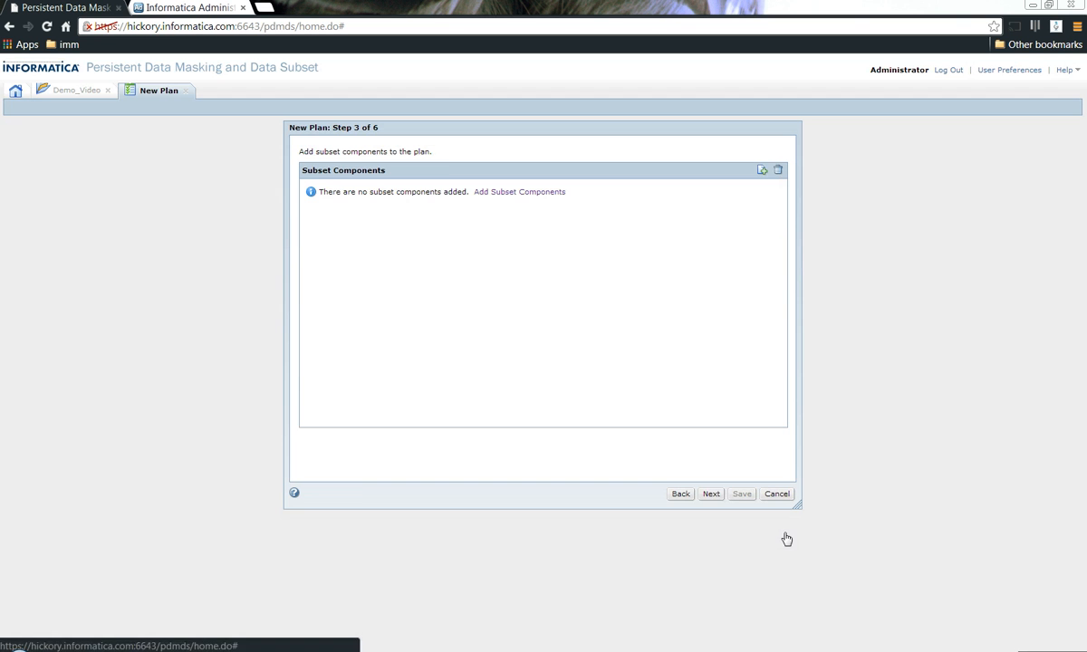
pyautogui.click(715, 499)
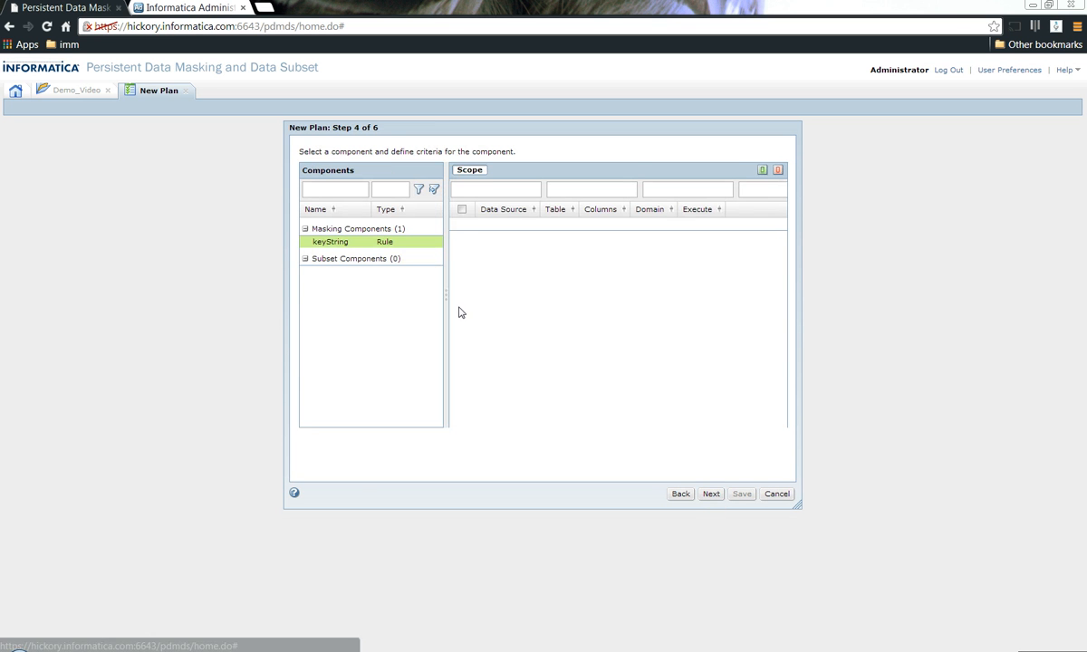
pyautogui.click(711, 494)
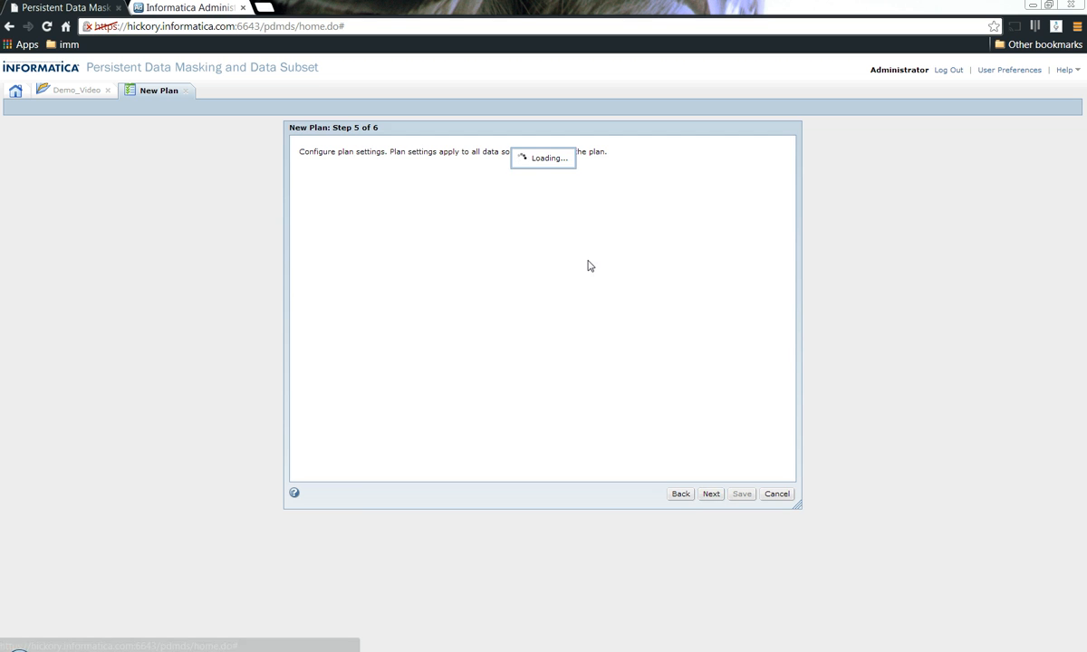
pyautogui.click(692, 237)
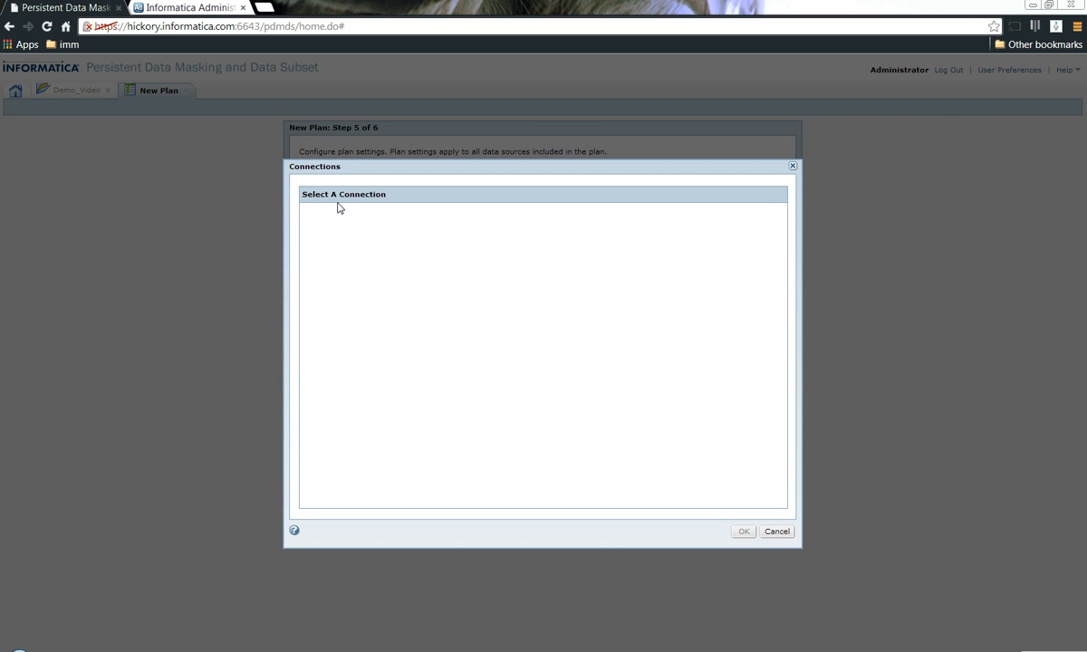
pyautogui.click(334, 236)
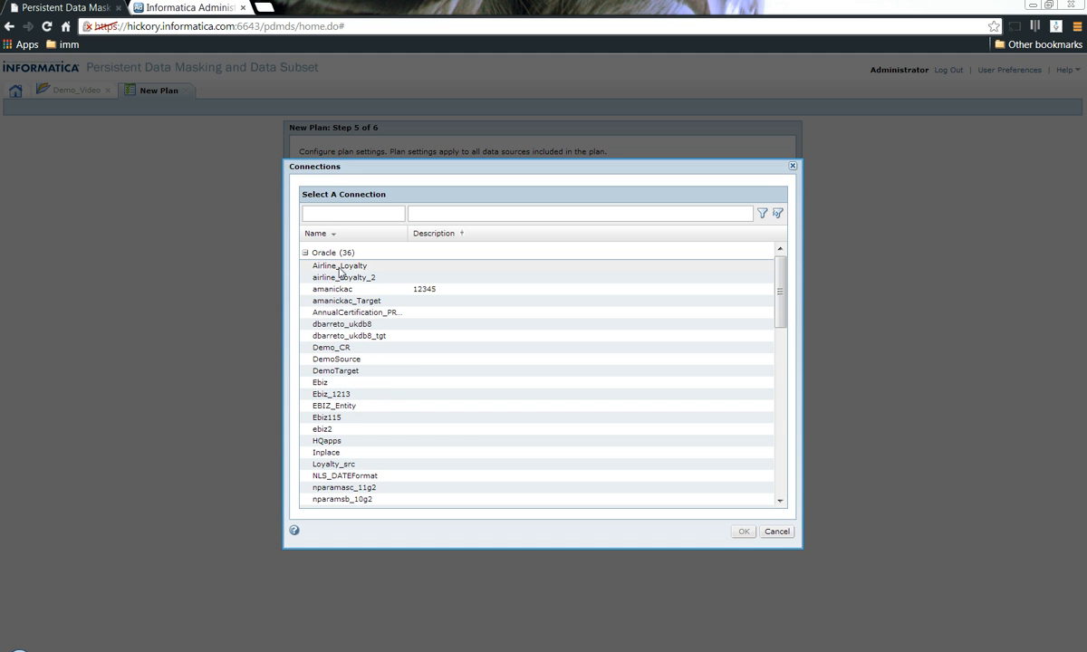
pyautogui.click(353, 290)
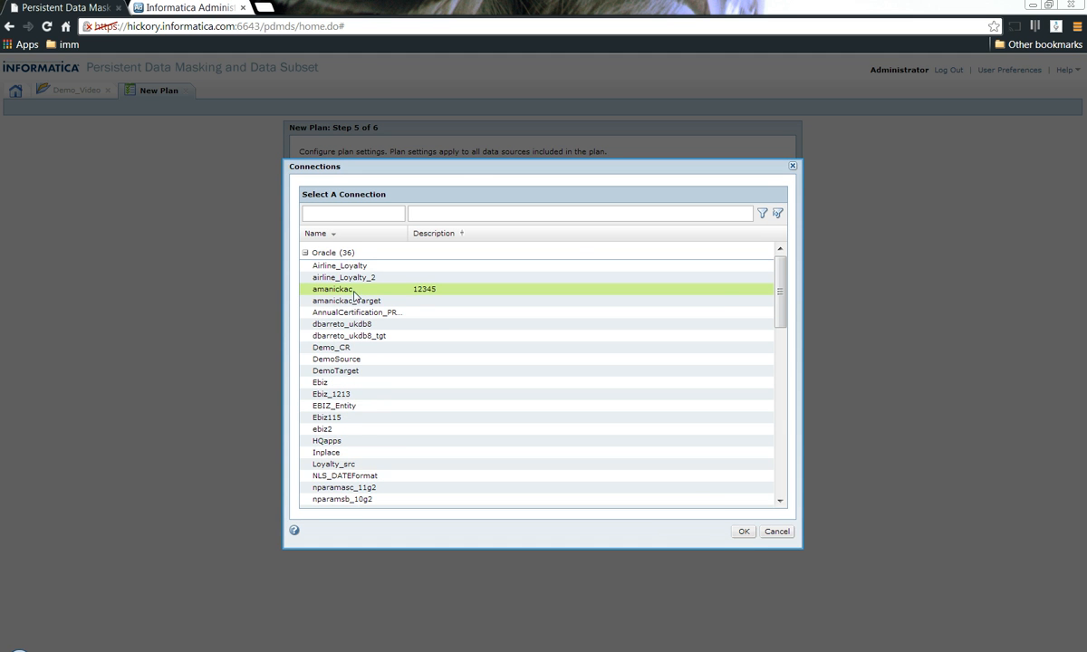
pyautogui.click(744, 532)
# Set the plan's relational target connection to amanickac_Target.
pyautogui.click(693, 260)
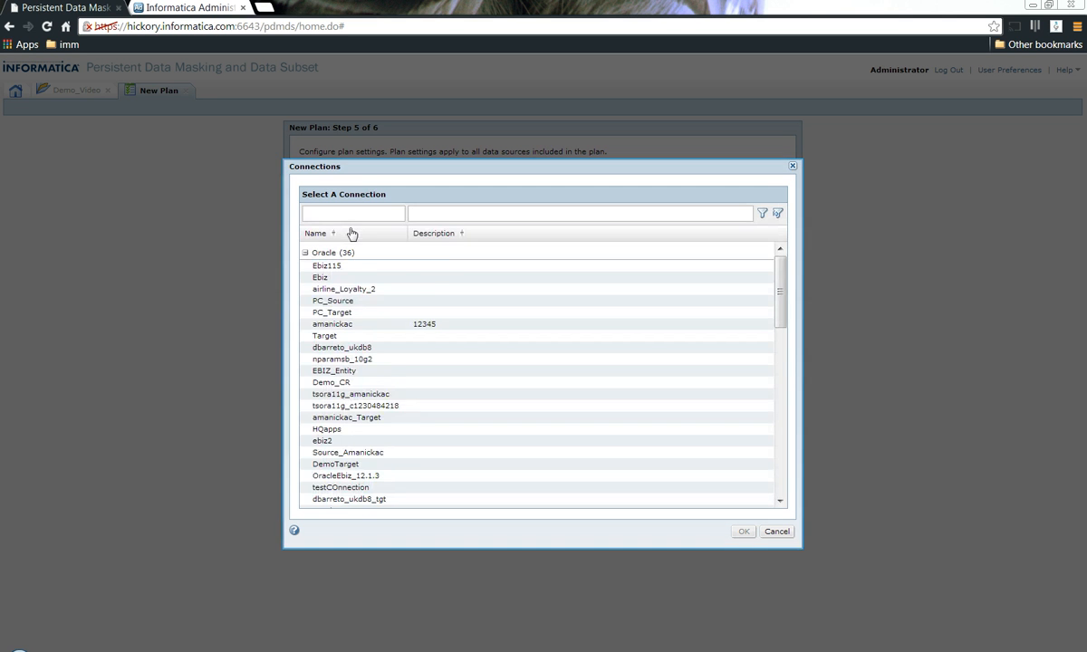
pyautogui.click(354, 233)
pyautogui.click(350, 301)
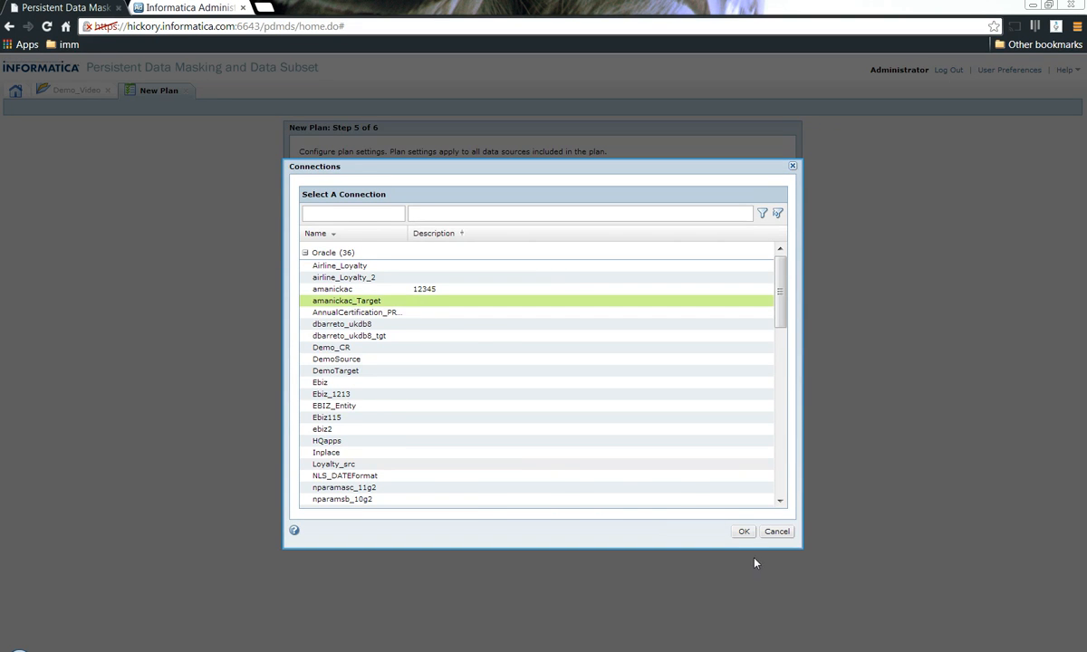
pyautogui.click(743, 531)
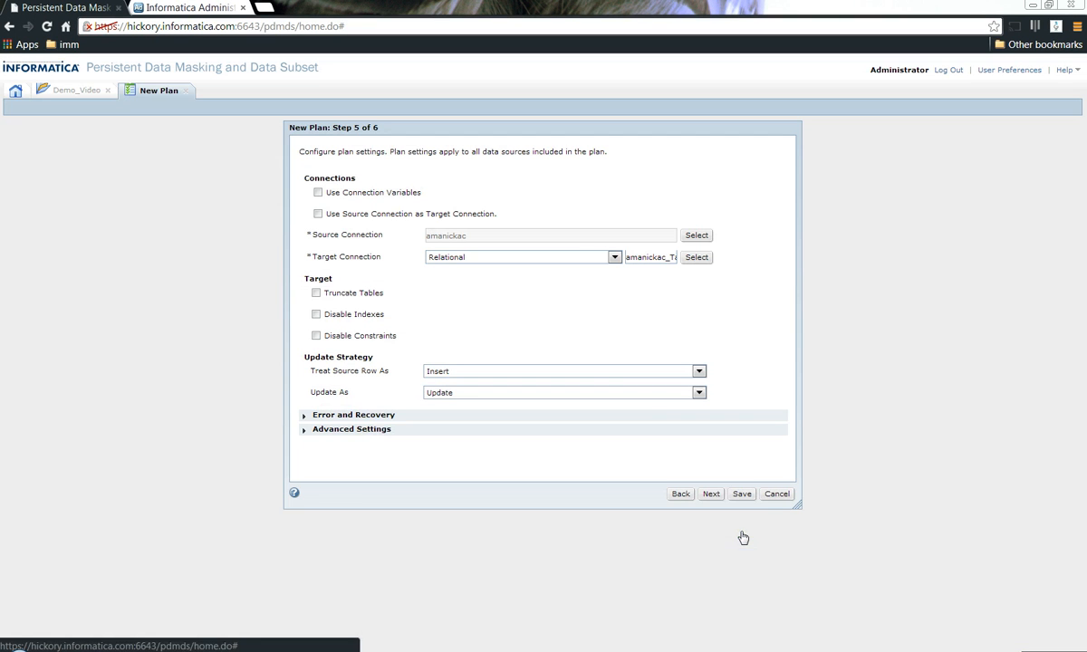
# Enable Disable Constraints for the target, set Max Parallel Sessions to 2, and continue to the table settings.
pyautogui.click(372, 341)
pyautogui.click(313, 429)
pyautogui.moveTo(797, 312); pyautogui.dragTo(797, 371)
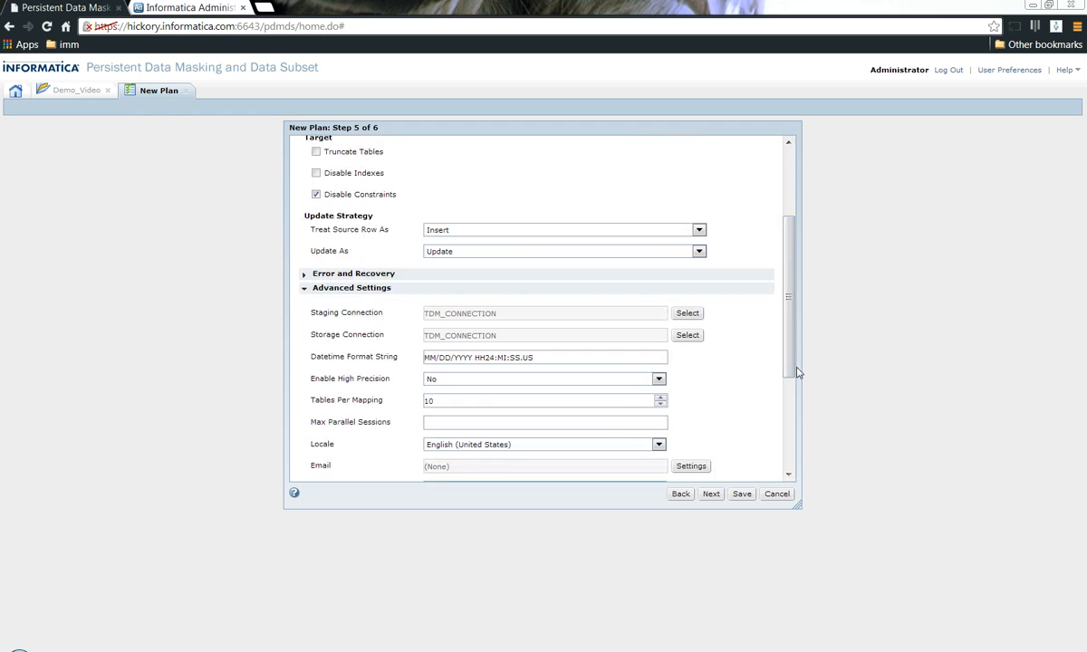
pyautogui.click(618, 421)
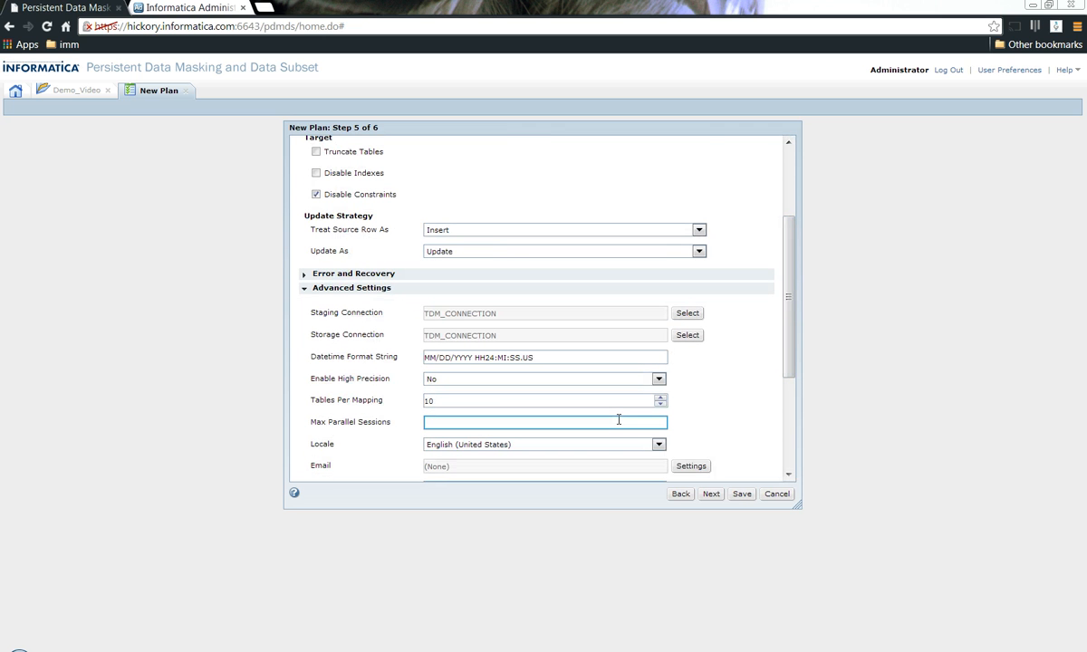
pyautogui.write('2')
pyautogui.click(715, 496)
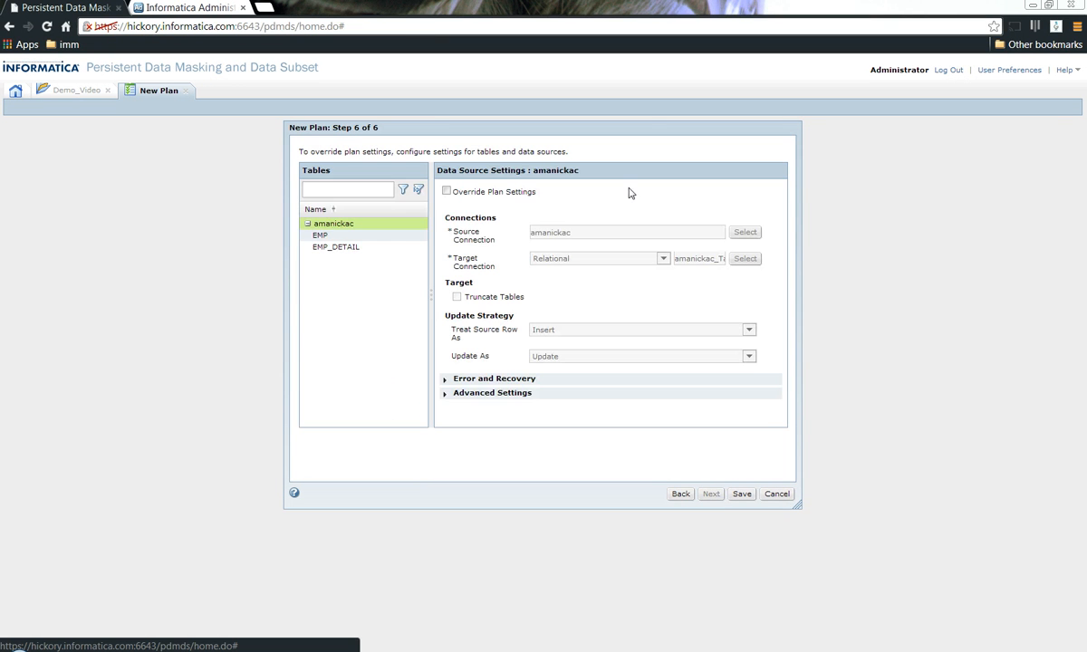
# Enable the settings override for the EMP table and for the amanickac data source, and save the plan.
pyautogui.click(390, 235)
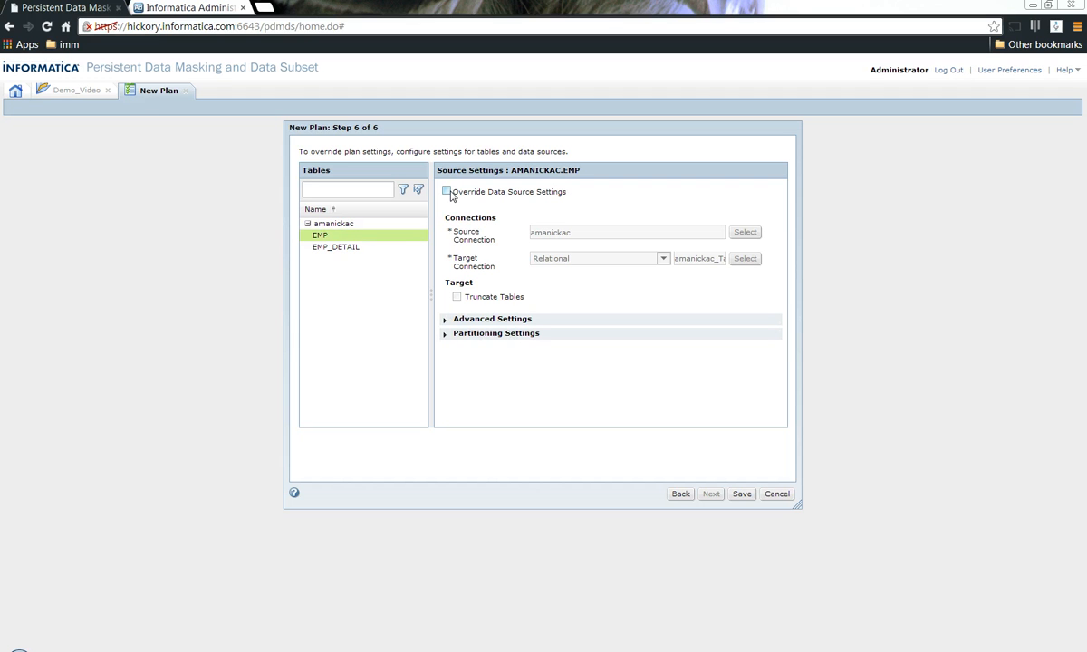
pyautogui.click(448, 192)
pyautogui.click(352, 225)
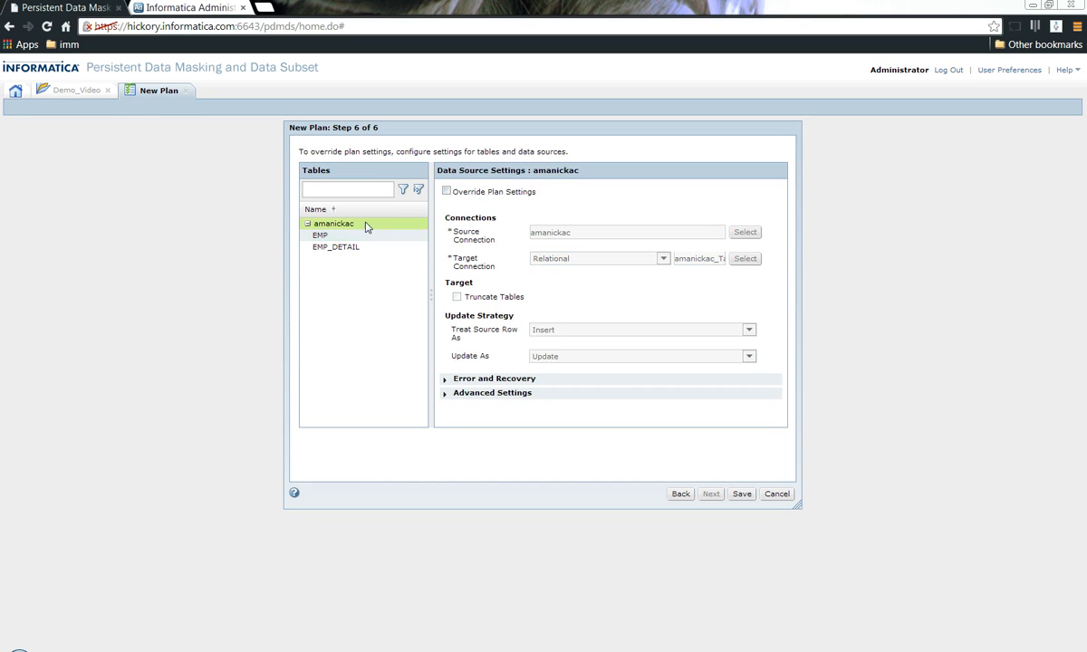
pyautogui.click(447, 191)
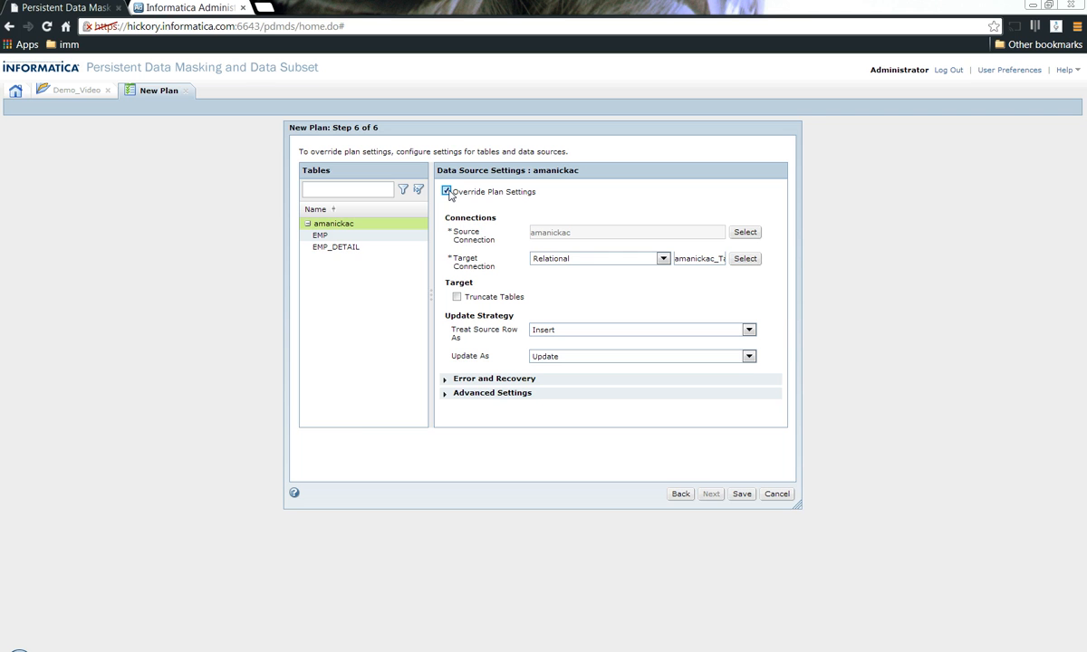
pyautogui.click(741, 495)
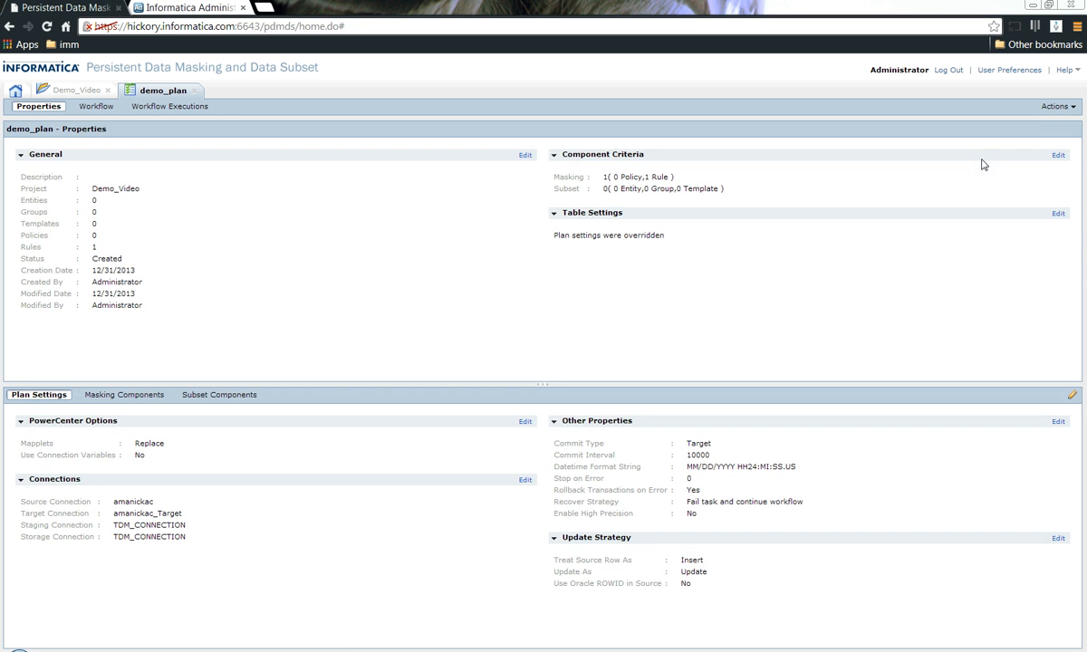
# Generate the workflow for demo_plan with the Schedule Now option.
pyautogui.click(1057, 106)
pyautogui.click(1037, 126)
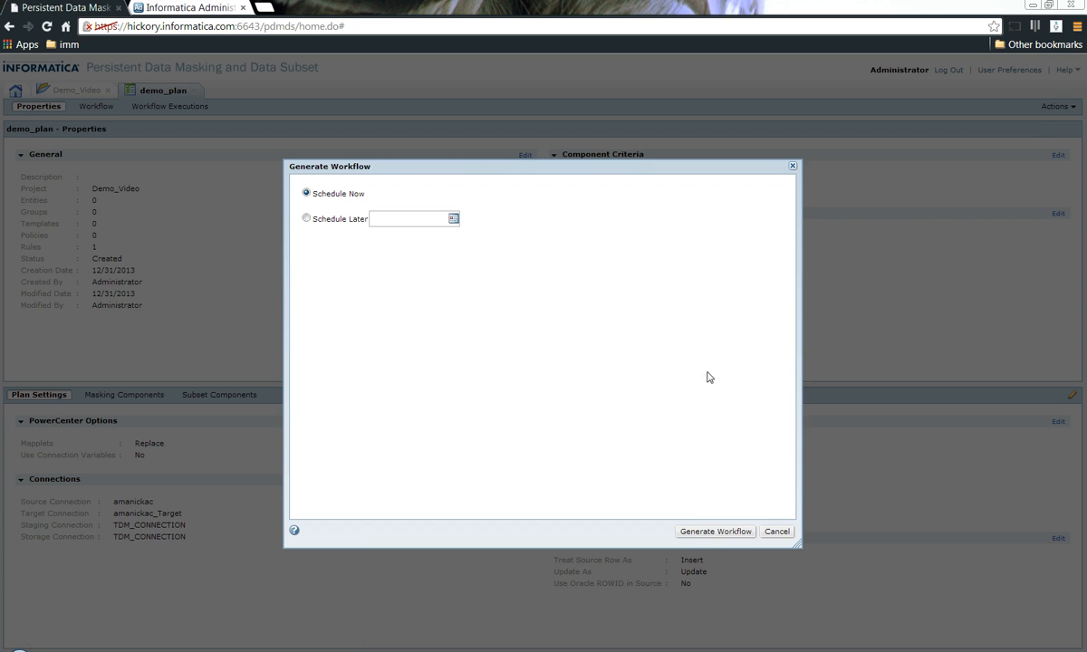
pyautogui.click(686, 532)
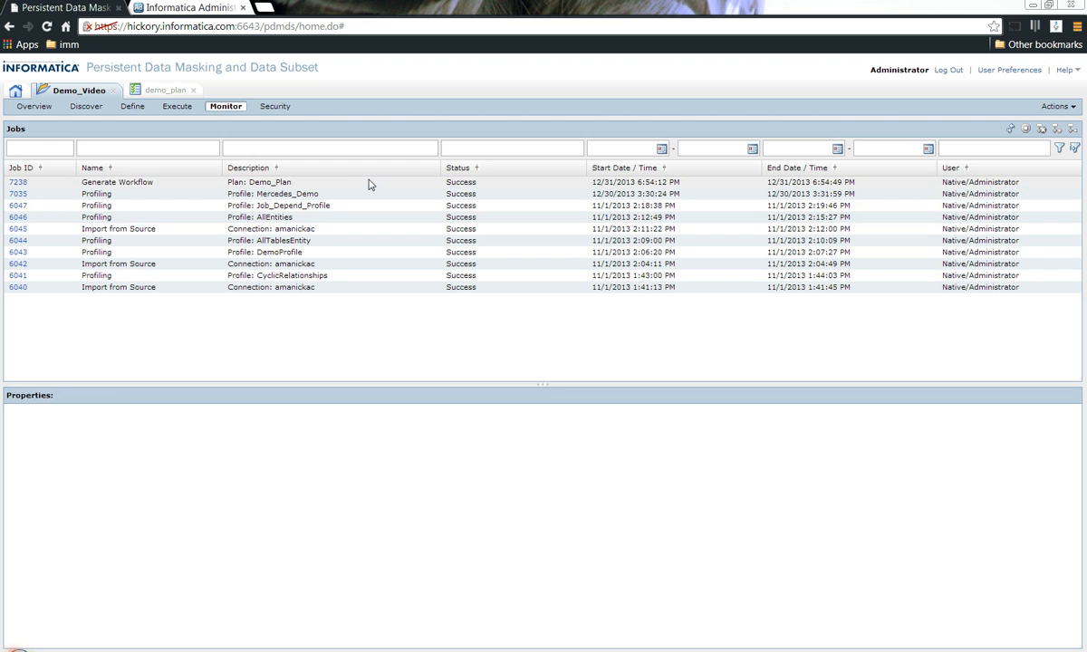
# Check the Generate Workflow job, and switch to PowerCenter Workflow Manager to inspect the EMP session tasks and constraint tasks of W_demo_plan_UNIT_1.
pyautogui.click(371, 184)
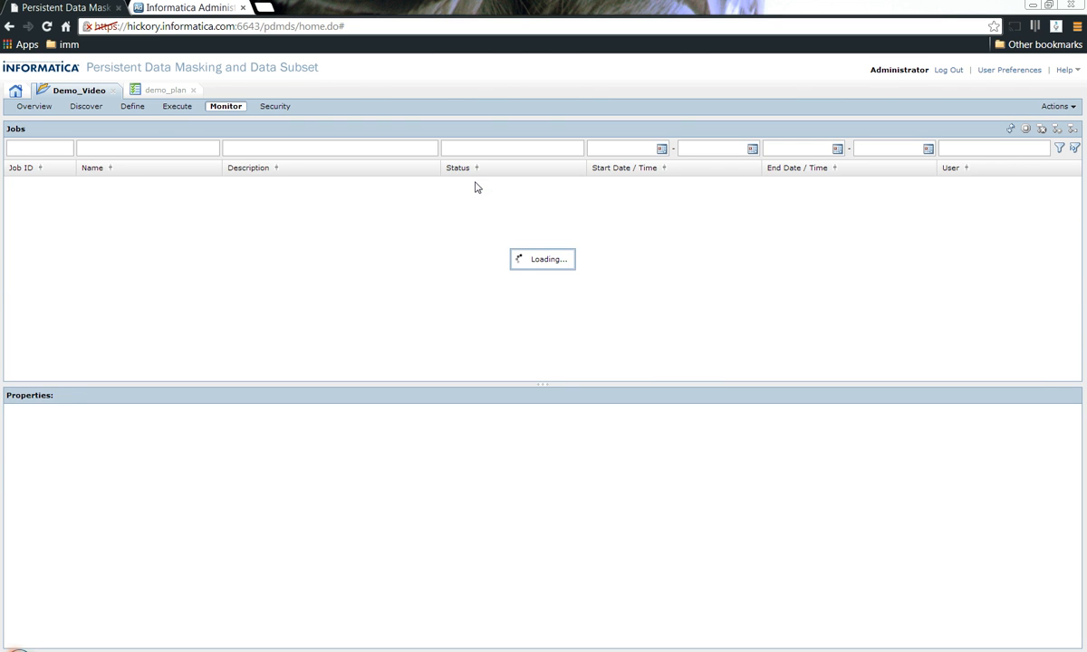
pyautogui.click(573, 651)
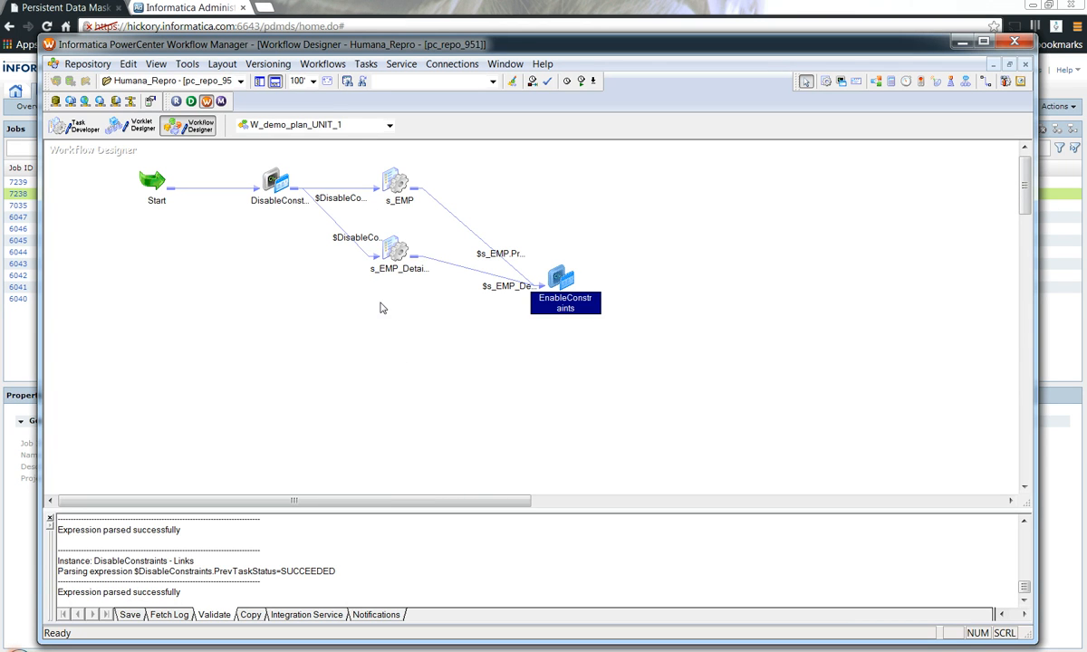
pyautogui.moveTo(381, 301); pyautogui.dragTo(382, 177)
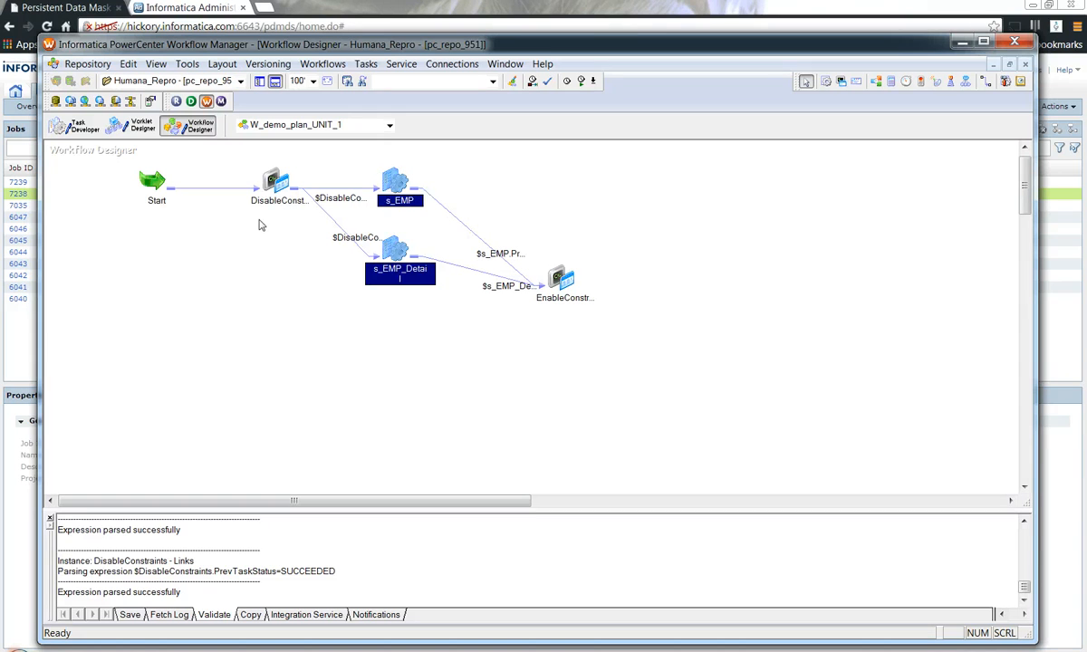
pyautogui.moveTo(263, 236); pyautogui.dragTo(280, 179)
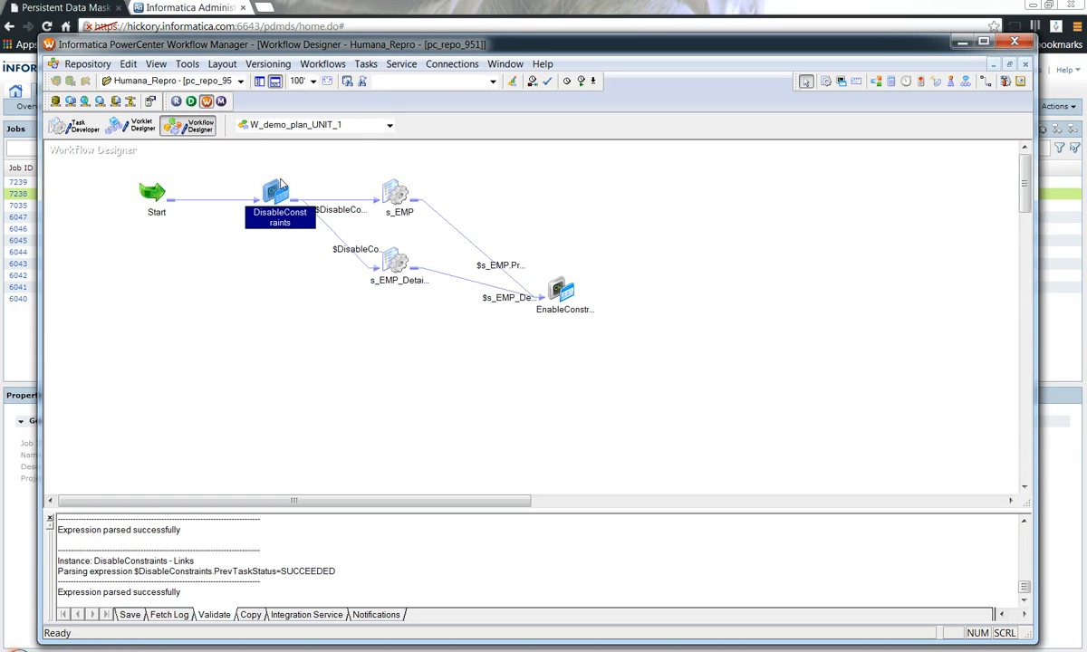
pyautogui.moveTo(562, 376); pyautogui.dragTo(556, 279)
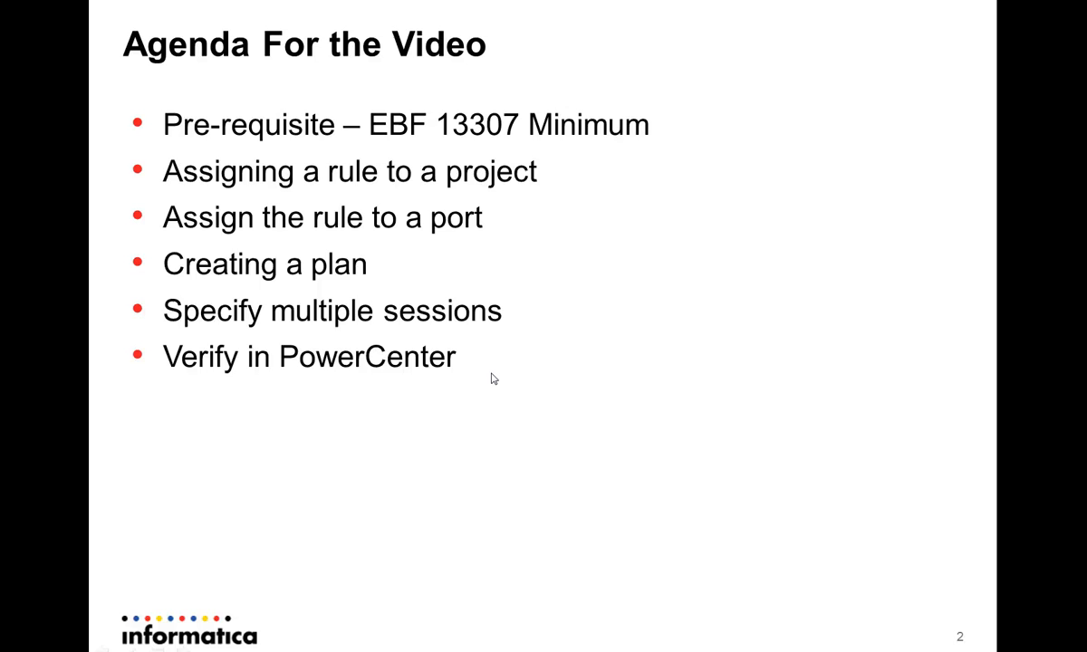
pyautogui.click(492, 374)
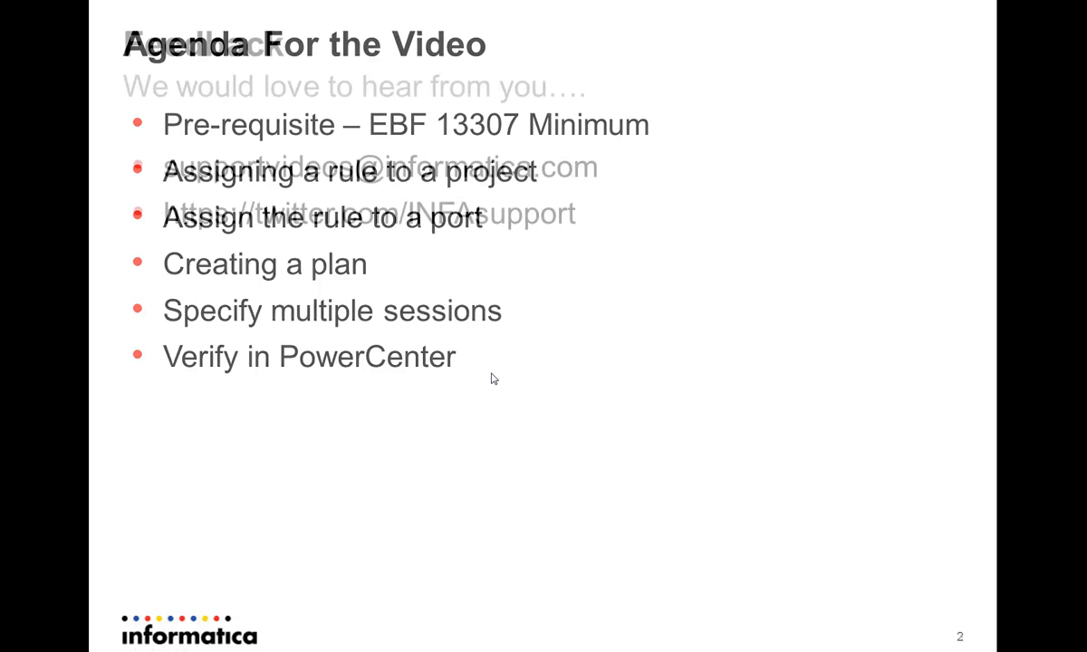